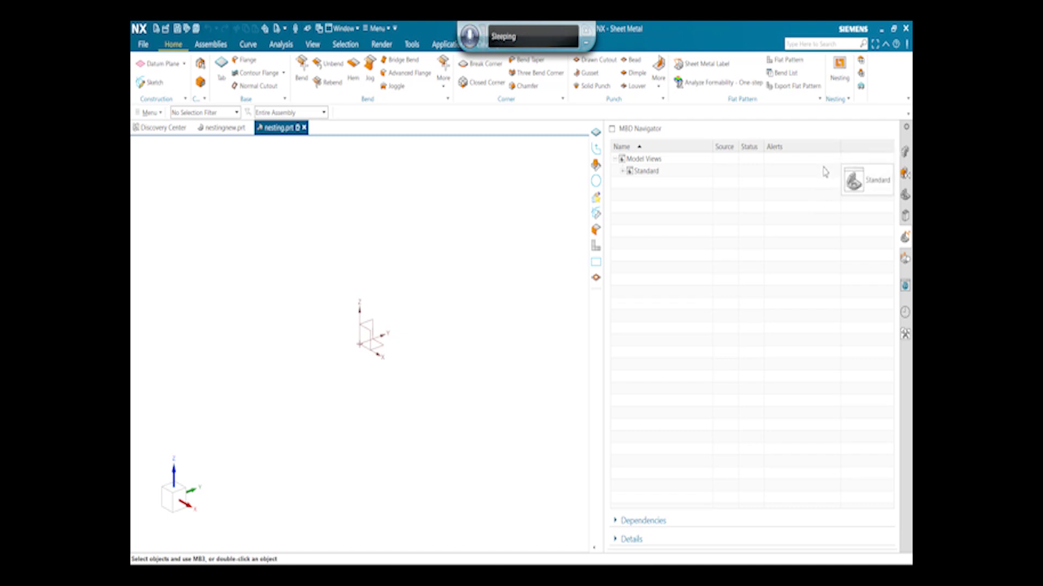
# - Start a nesting layout with 5 mm edge and 2 mm part spacing, outputting to nestori.dxf
pyautogui.click(840, 87)
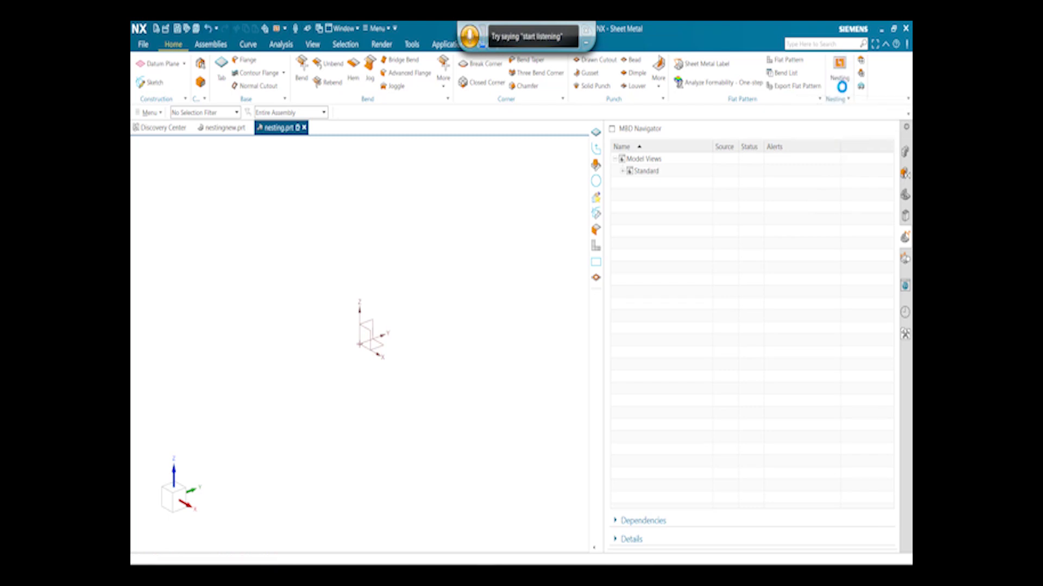
pyautogui.moveTo(808, 95); pyautogui.dragTo(732, 79)
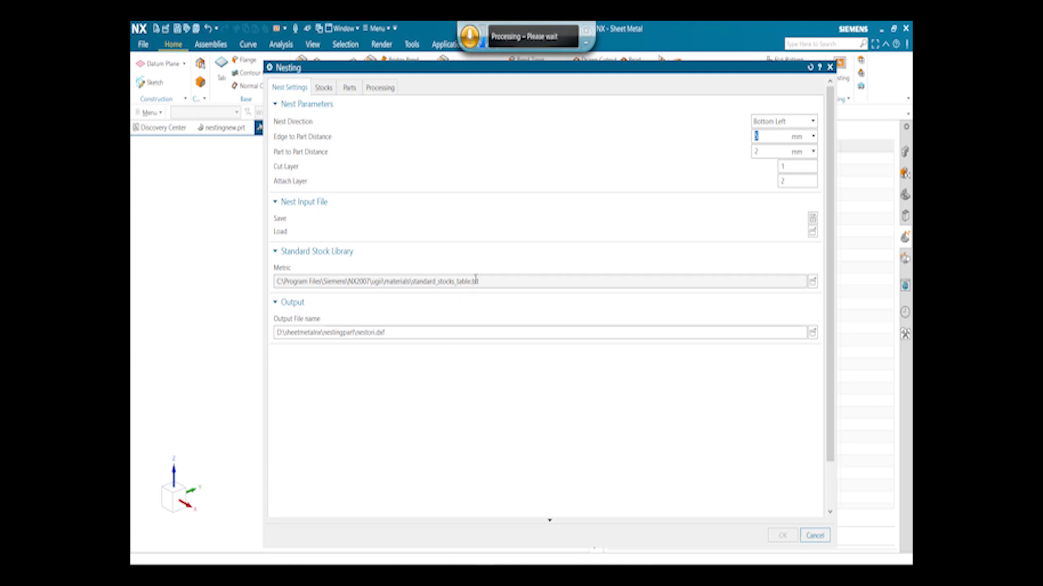
pyautogui.moveTo(399, 35); pyautogui.dragTo(647, 204)
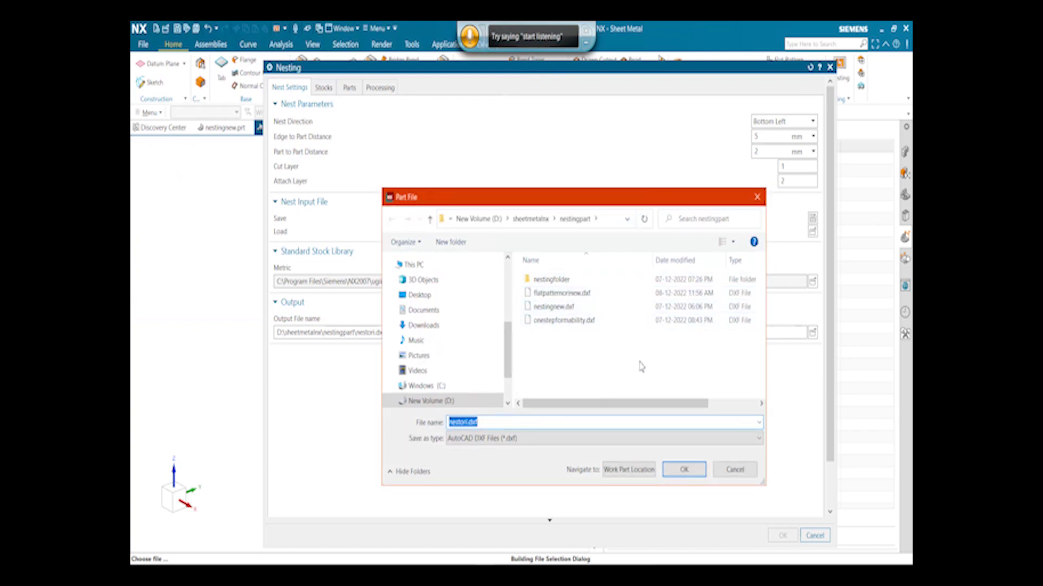
pyautogui.click(685, 469)
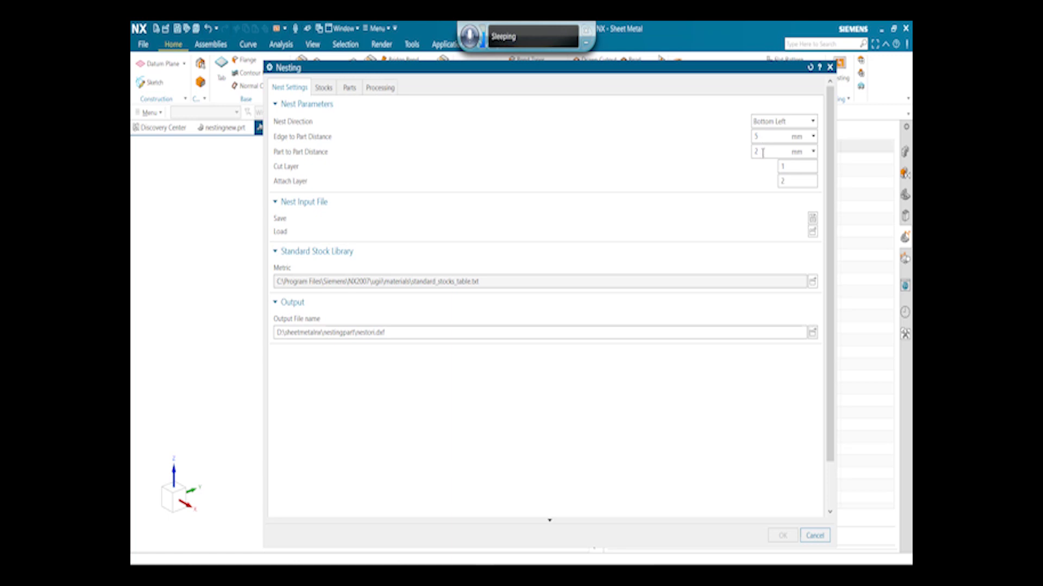
# - Confirm nestori.dxf in the nestingpart folder as output and show the Stocks page
pyautogui.click(322, 90)
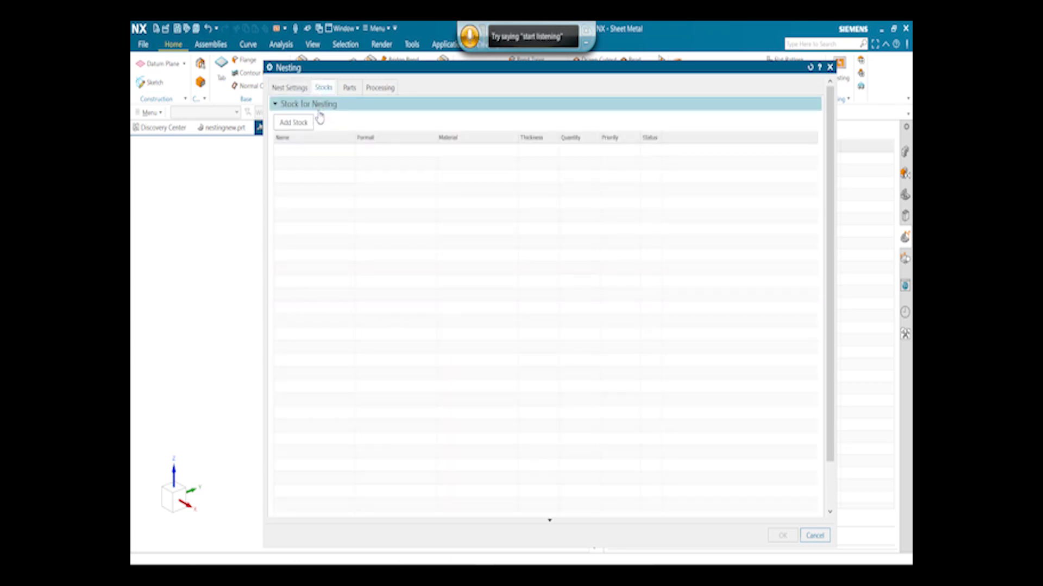
# - Add a Custom Stock sheet with Length 3000, Width 3000 and Thickness 50
pyautogui.click(298, 129)
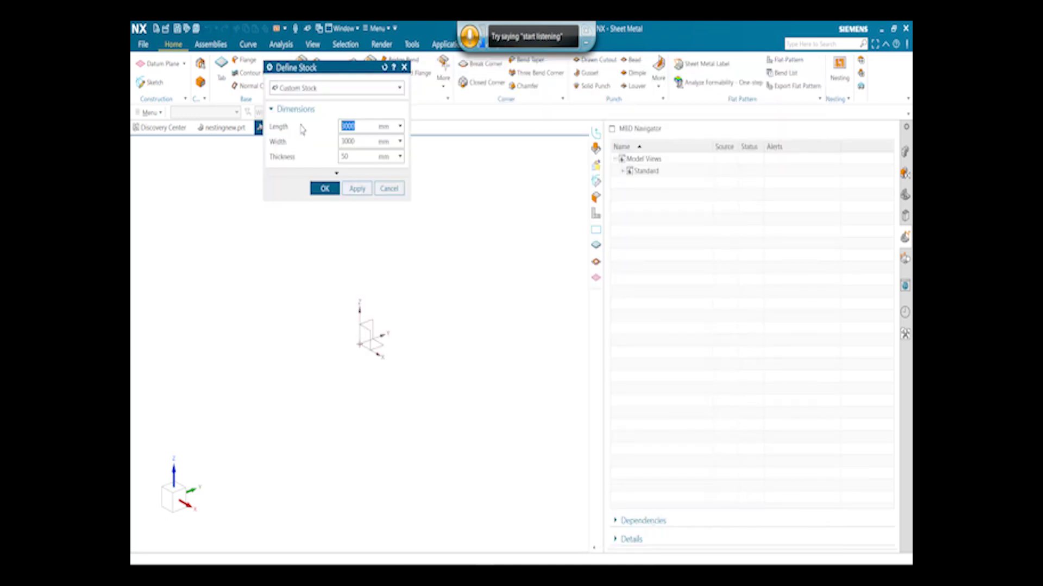
pyautogui.moveTo(351, 67); pyautogui.dragTo(378, 128)
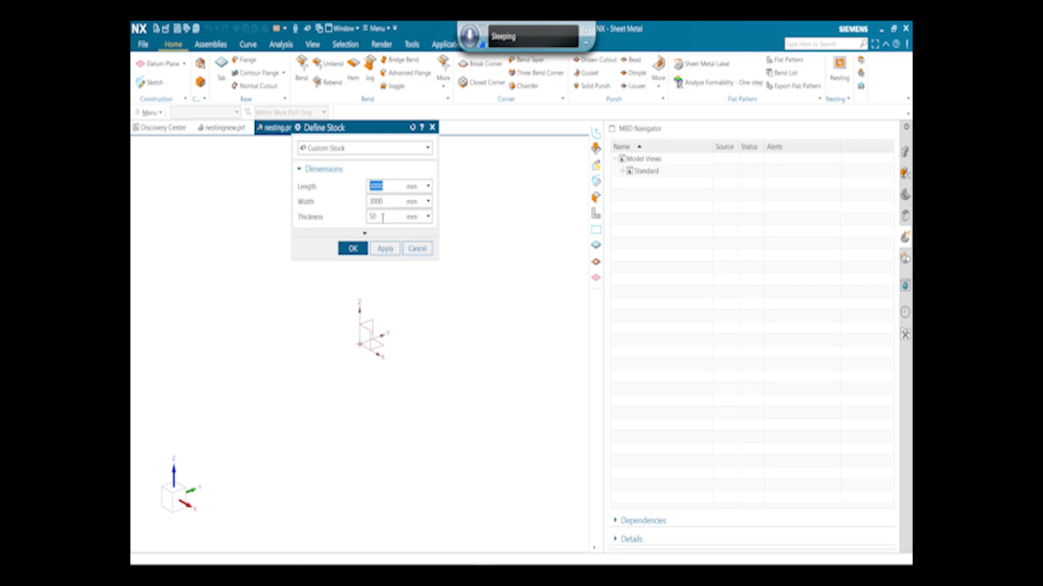
# - Try Standard Stock, revert to Custom Stock, and accept the 3000 × 3000 × 50 mm sheet
pyautogui.click(405, 151)
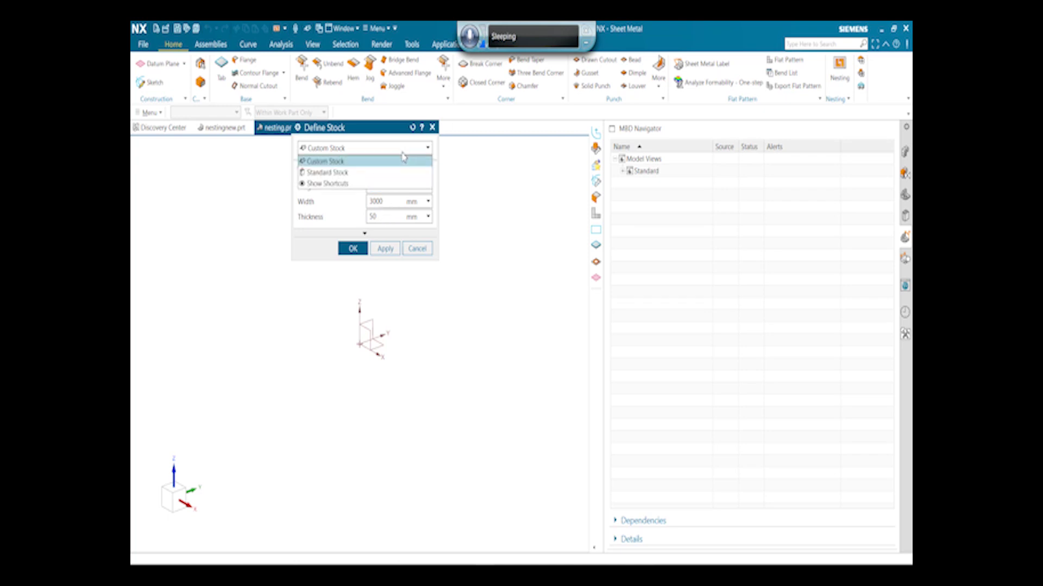
pyautogui.click(391, 173)
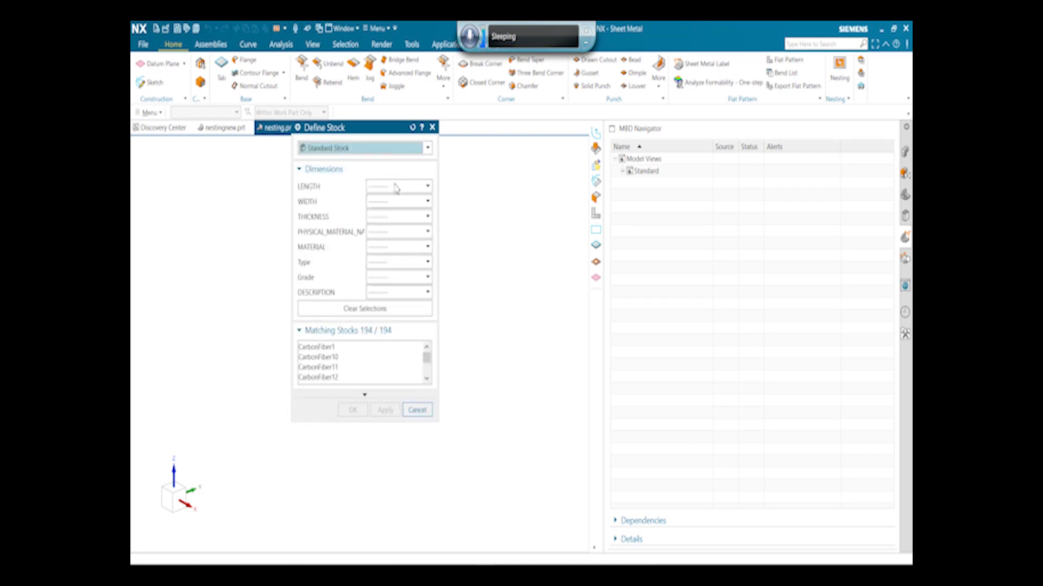
pyautogui.click(396, 187)
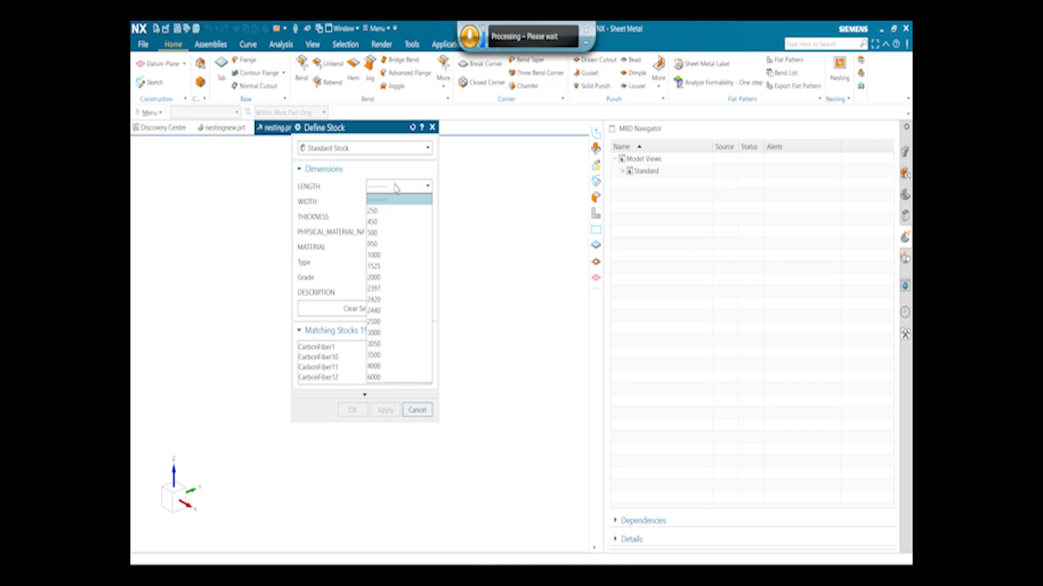
pyautogui.click(396, 187)
pyautogui.click(396, 148)
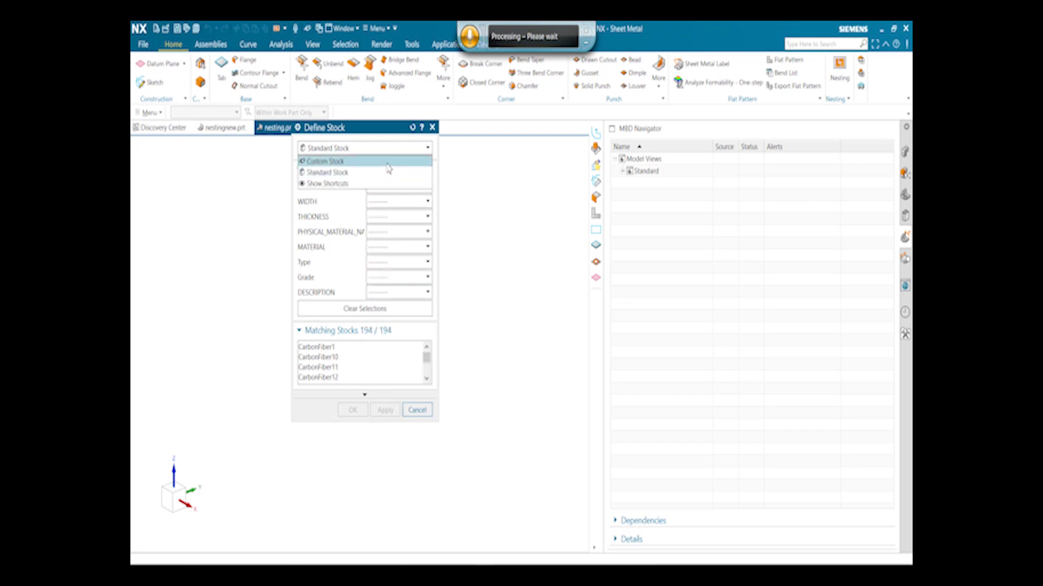
pyautogui.click(387, 163)
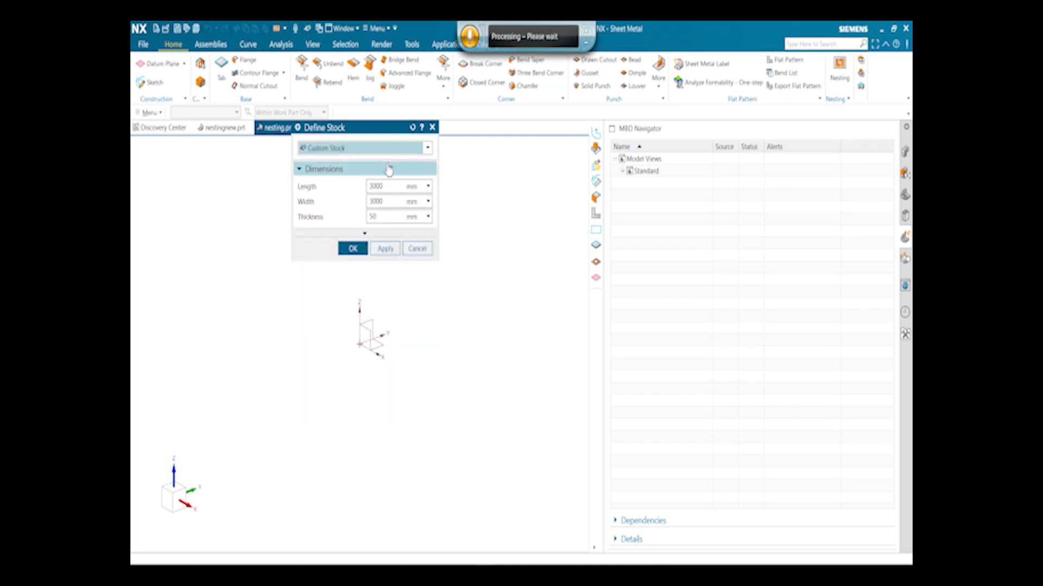
pyautogui.click(354, 249)
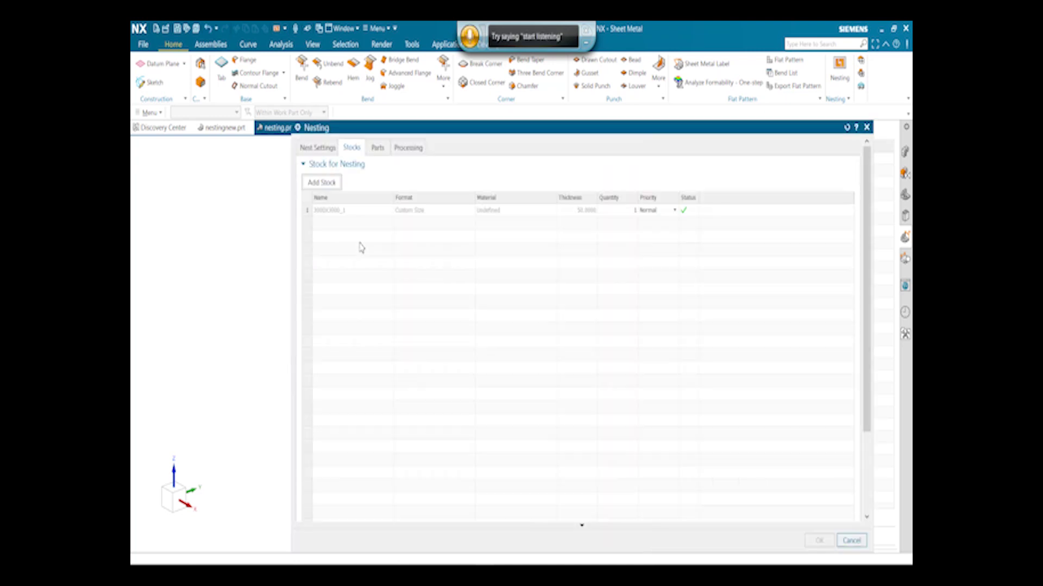
pyautogui.click(378, 150)
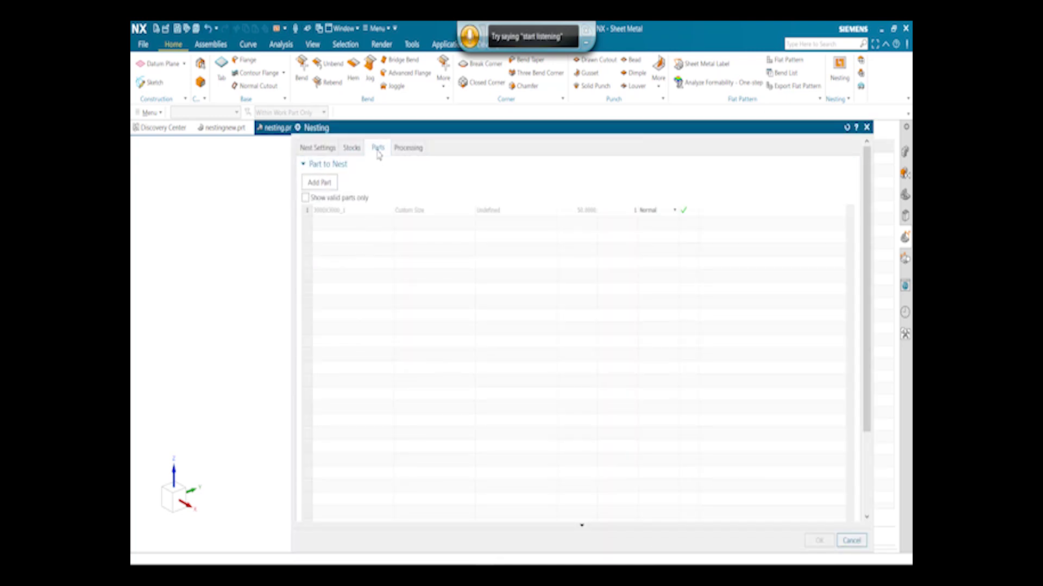
# - Add a DXF-format part and pick flatpatternornew.dxf from the nestingpart folder
pyautogui.click(329, 187)
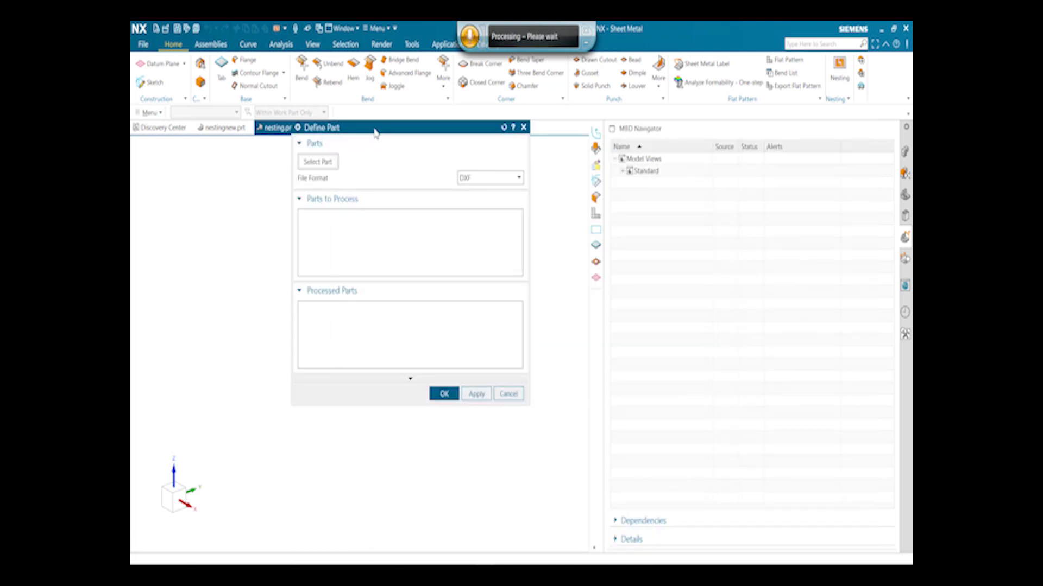
pyautogui.moveTo(443, 166); pyautogui.dragTo(468, 179)
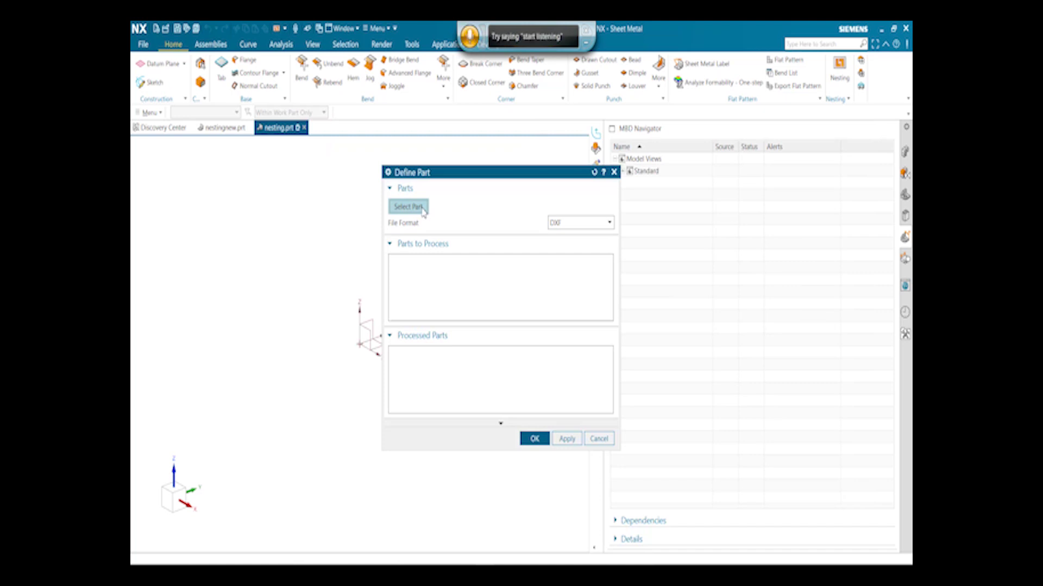
pyautogui.click(577, 223)
pyautogui.click(570, 232)
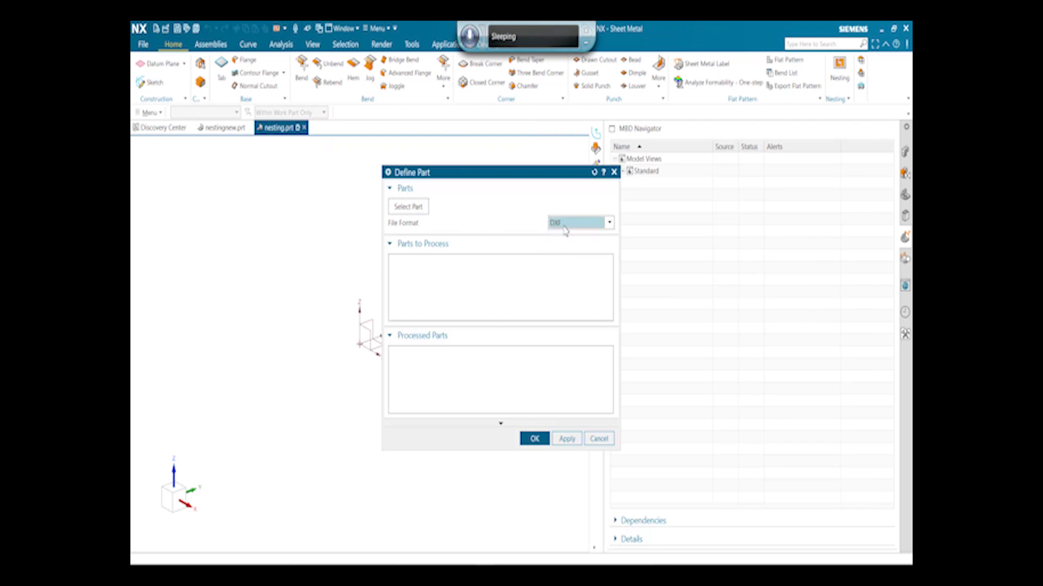
pyautogui.click(424, 208)
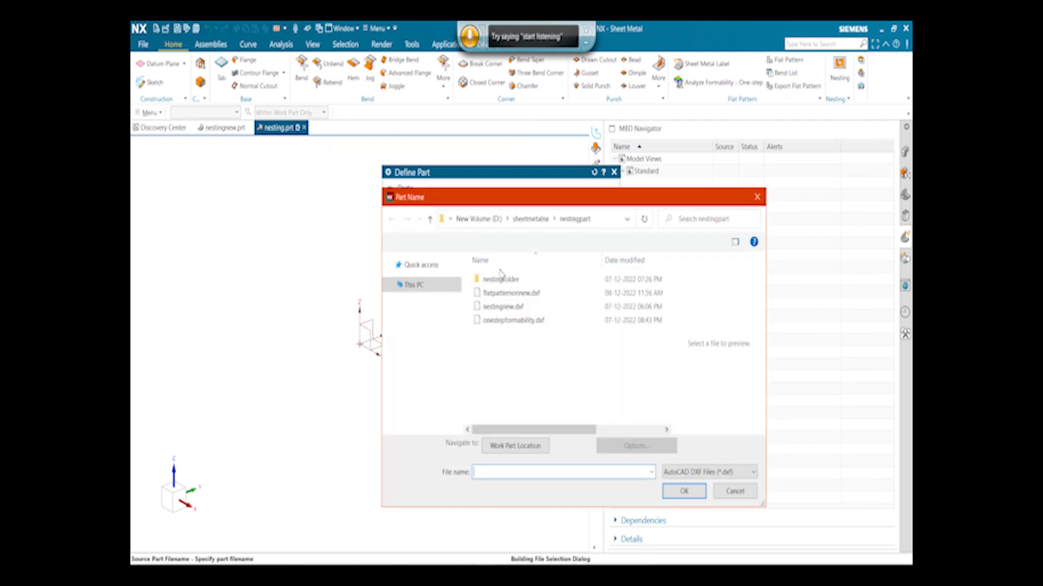
pyautogui.click(509, 293)
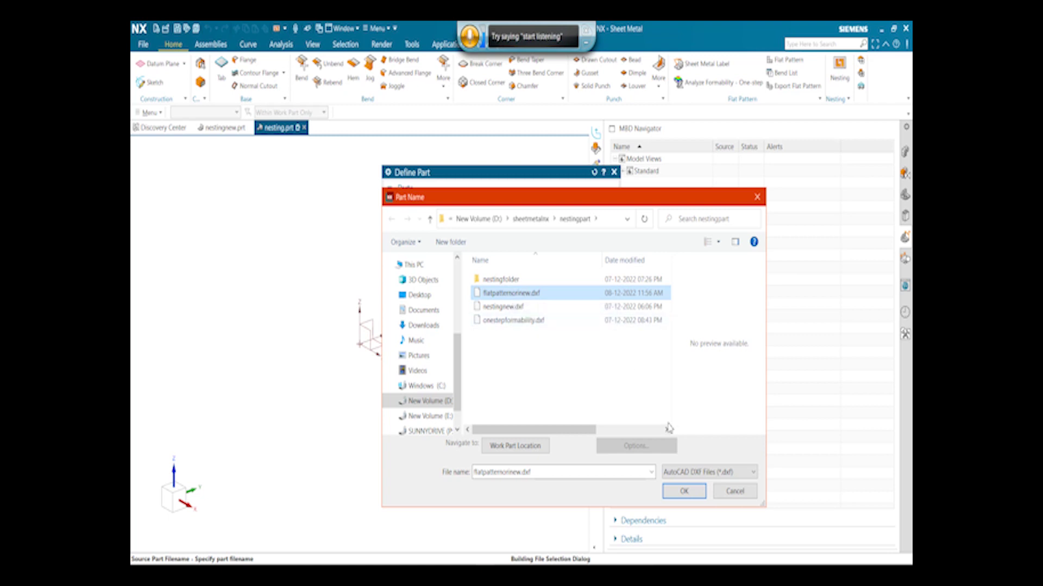
# - Confirm flatpatternornew.dxf so it appears under Parts to Process
pyautogui.click(683, 492)
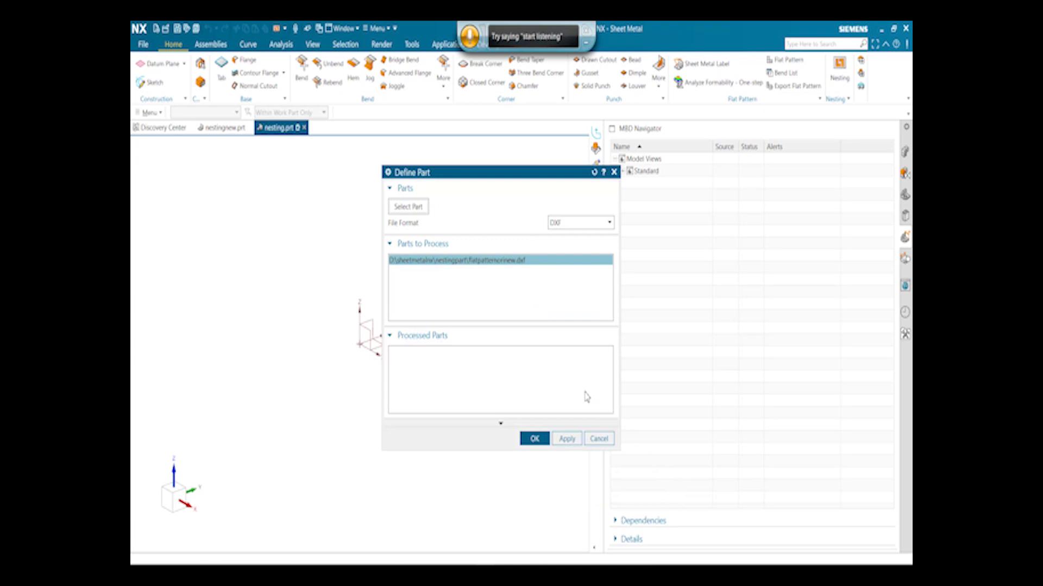
# - Finish defining the flat-pattern part and set its quantity to 1
pyautogui.click(547, 441)
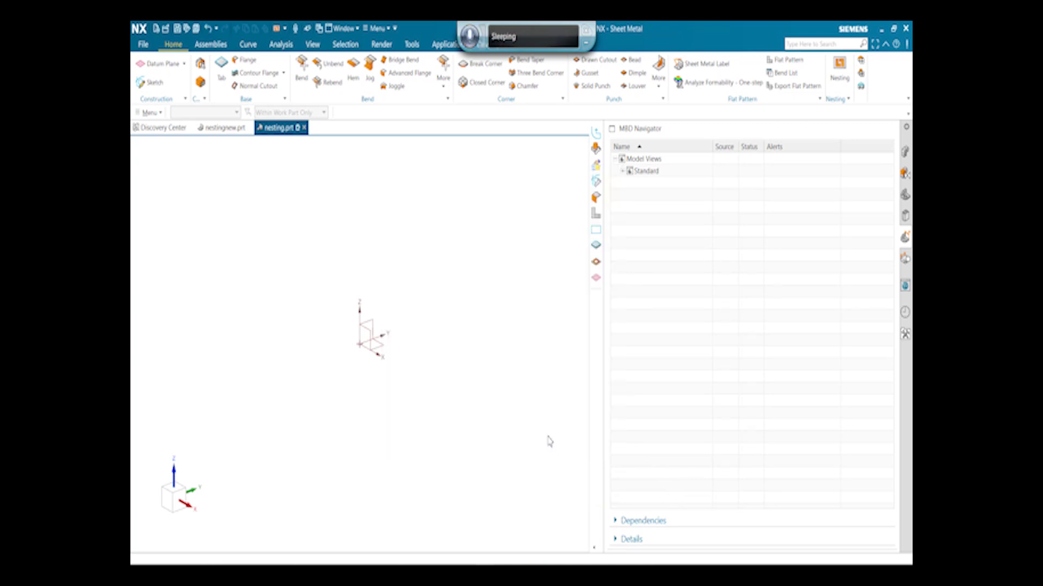
pyautogui.moveTo(604, 173); pyautogui.dragTo(442, 69)
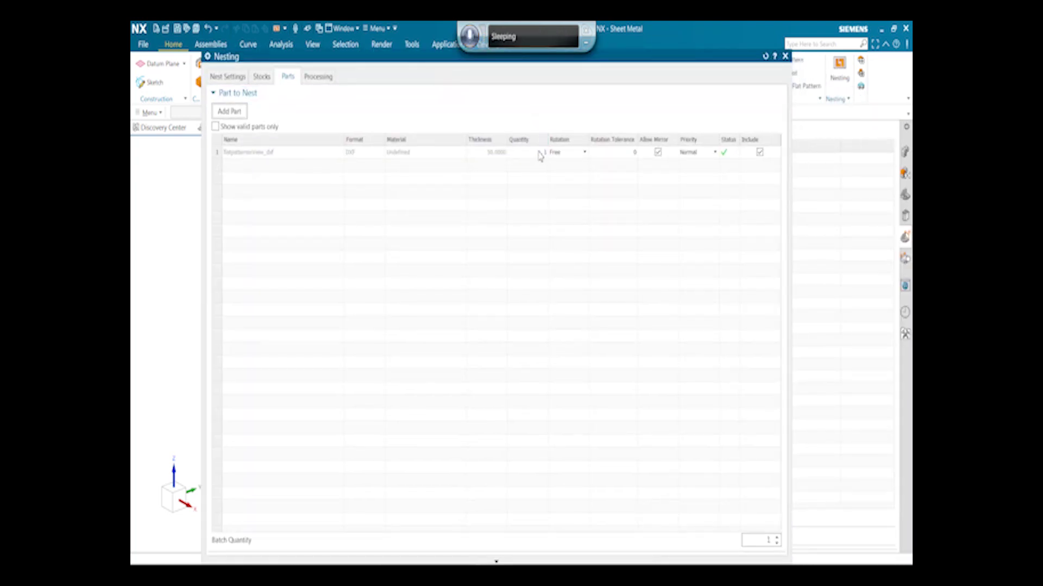
pyautogui.click(542, 154)
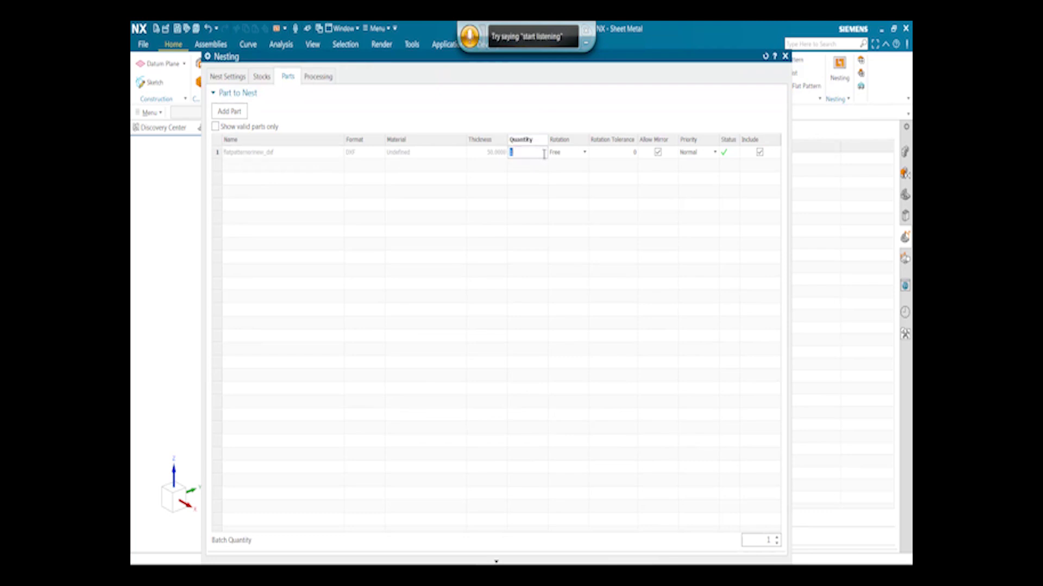
# - Enter a batch quantity of 4, then lower it back to 1
pyautogui.click(777, 538)
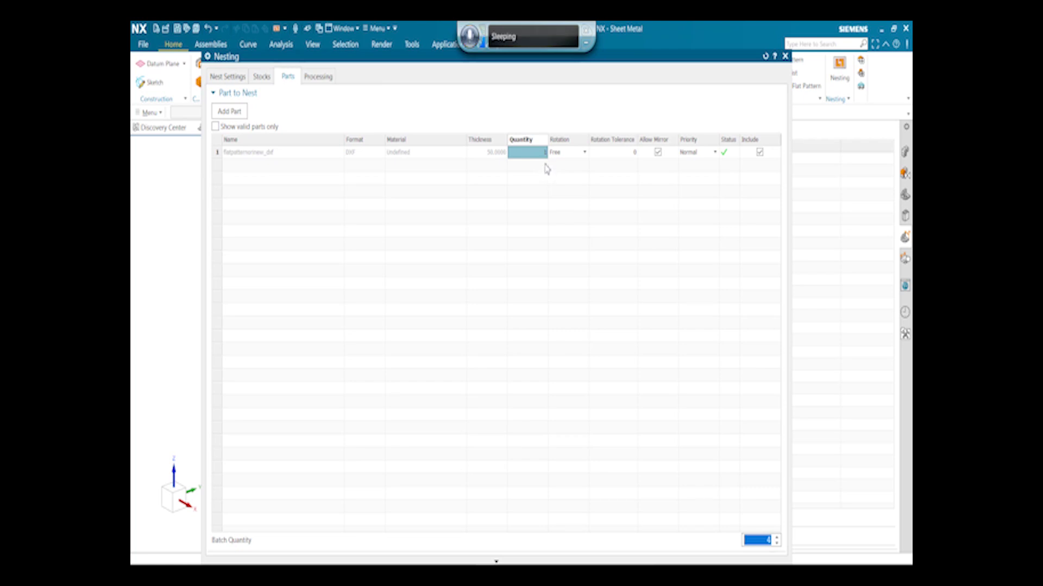
pyautogui.rightClick(761, 512)
pyautogui.click(768, 542)
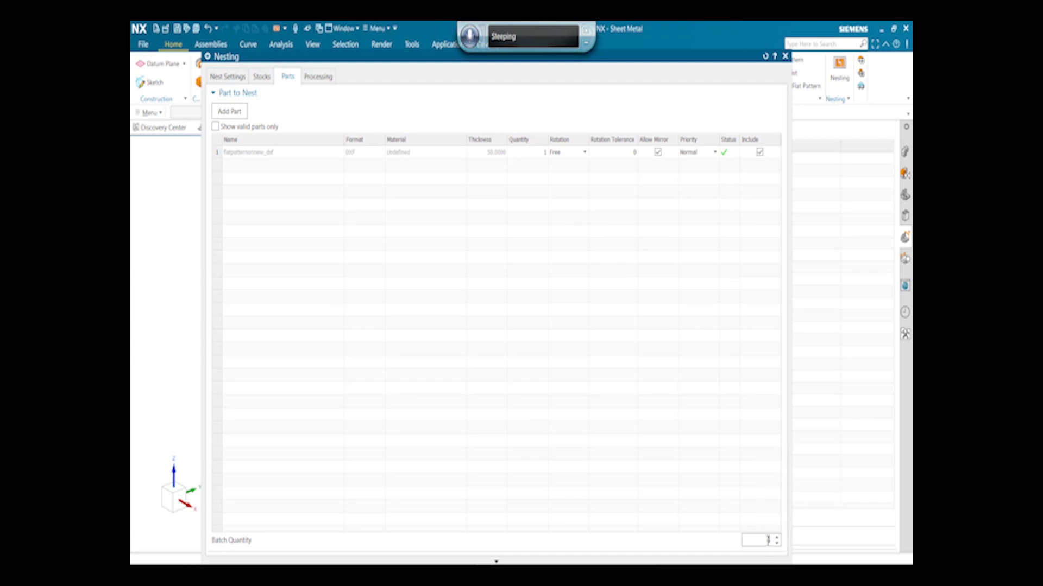
pyautogui.write('4')
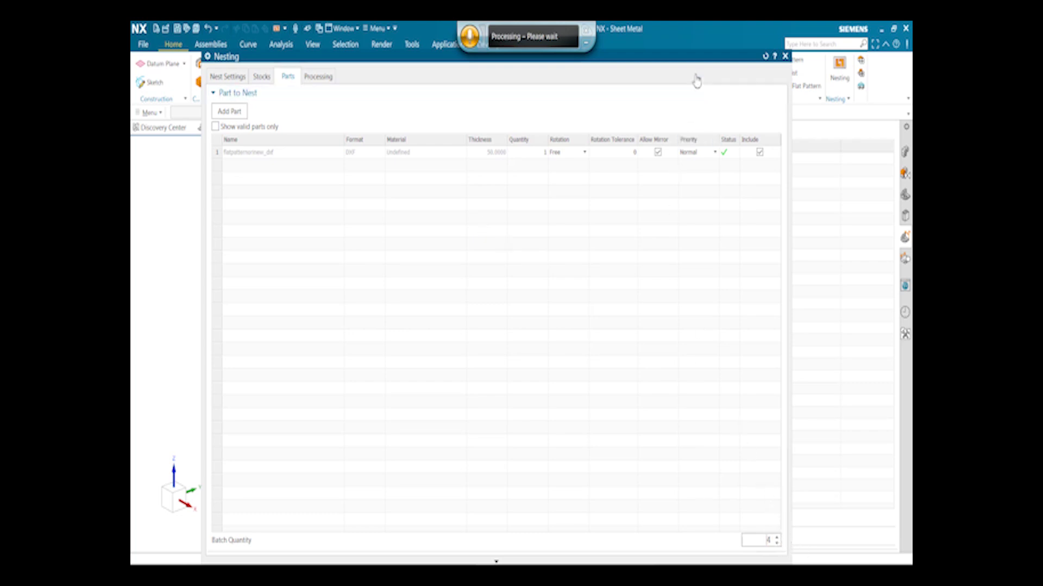
pyautogui.moveTo(696, 51); pyautogui.dragTo(696, 29)
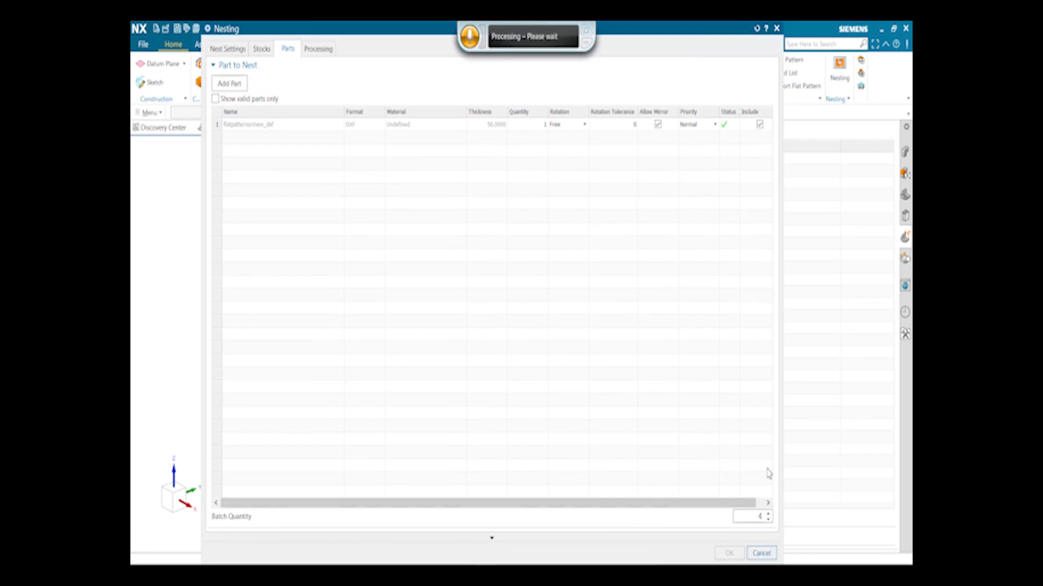
pyautogui.click(768, 520)
pyautogui.click(768, 519)
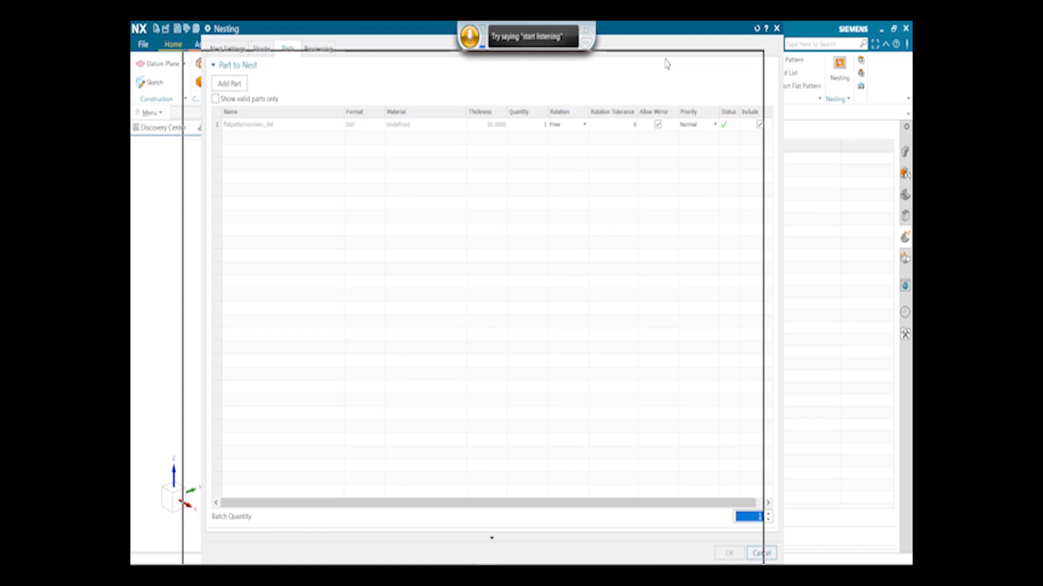
pyautogui.moveTo(666, 64); pyautogui.dragTo(665, 64)
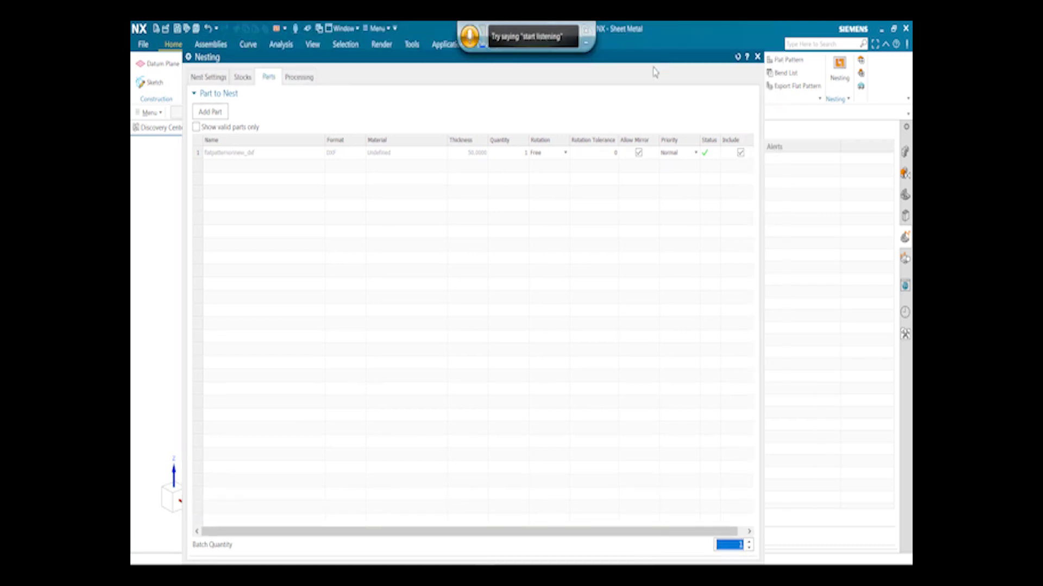
pyautogui.click(311, 80)
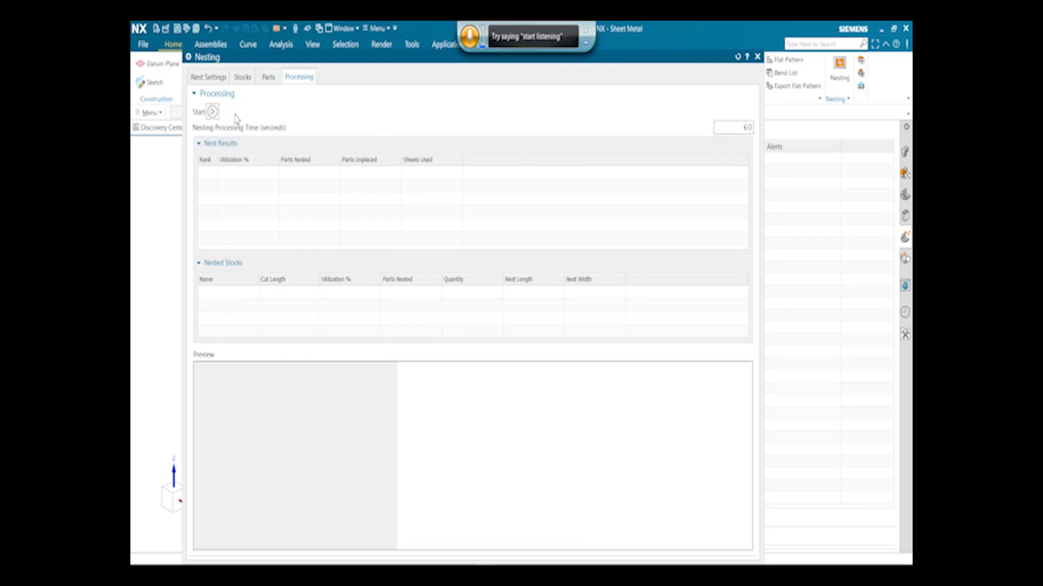
# - Run the nesting, placing one part on the 3000x3000_1 sheet at 5.0179% utilization
pyautogui.click(215, 113)
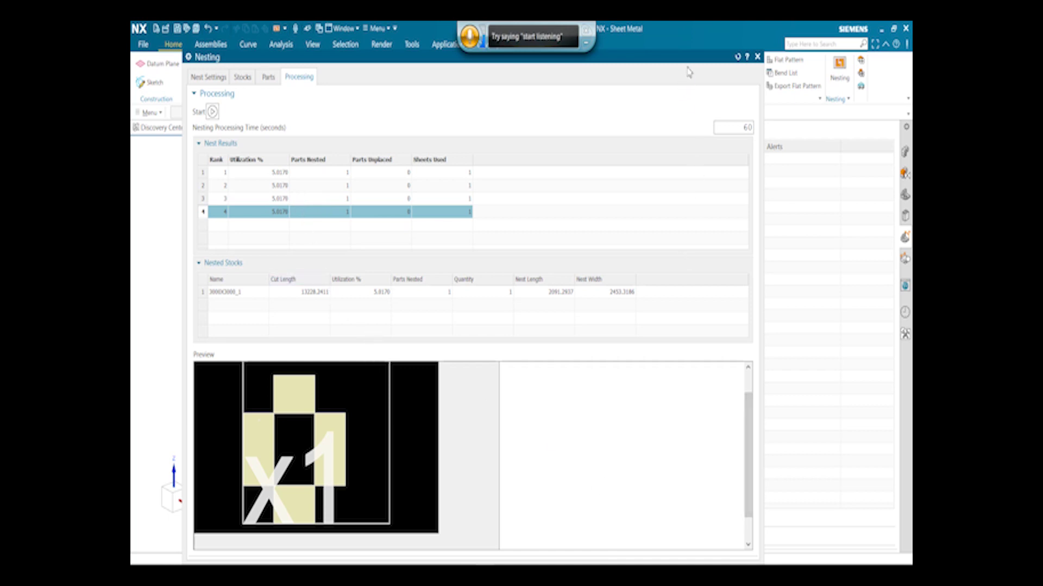
pyautogui.moveTo(688, 44); pyautogui.dragTo(689, 44)
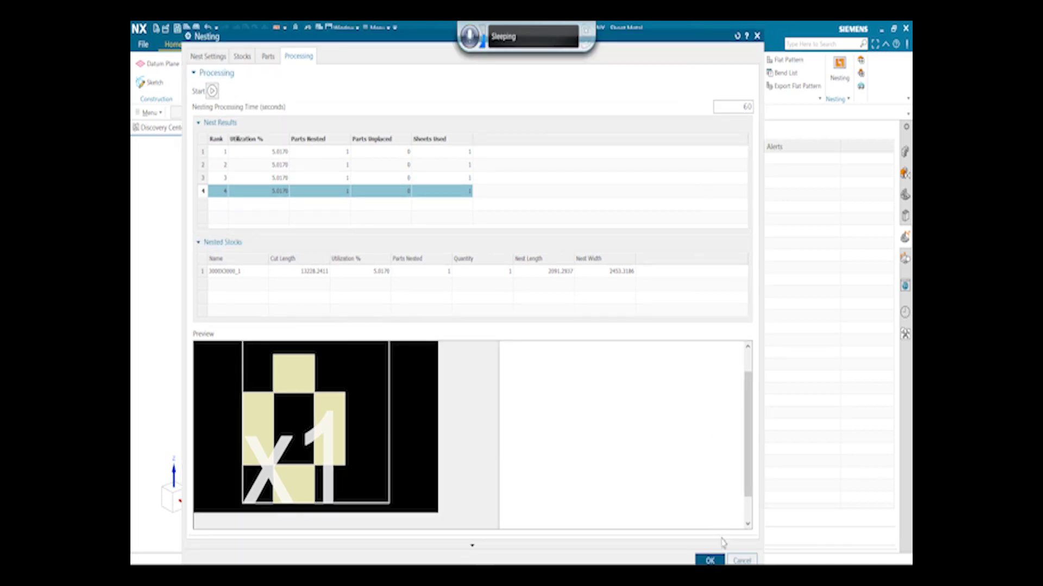
# - Create the 3000X3000 layout as a new part, then reopen its nesting from the Part Navigator
pyautogui.click(711, 560)
pyautogui.click(710, 561)
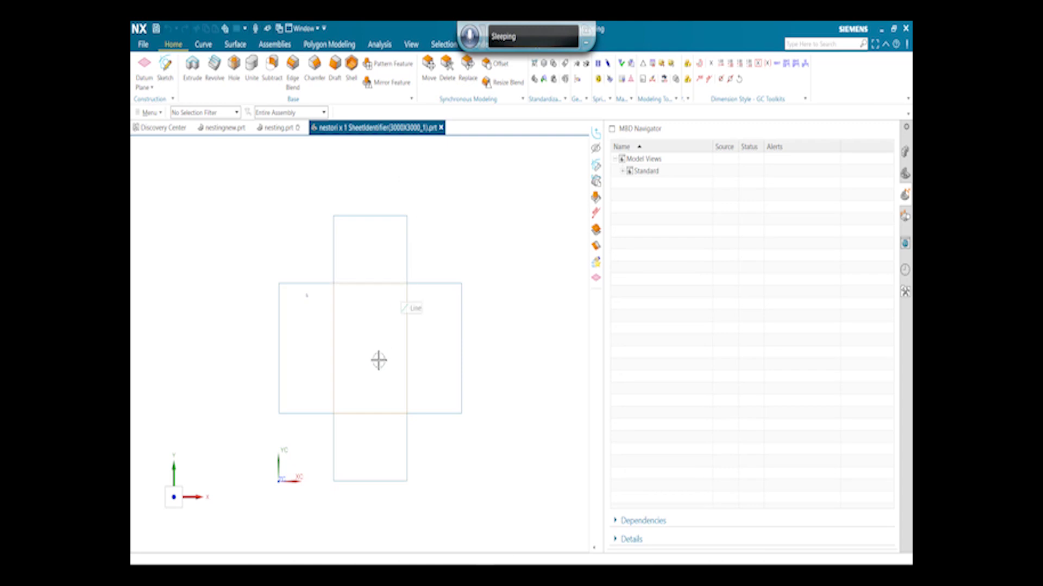
pyautogui.click(624, 171)
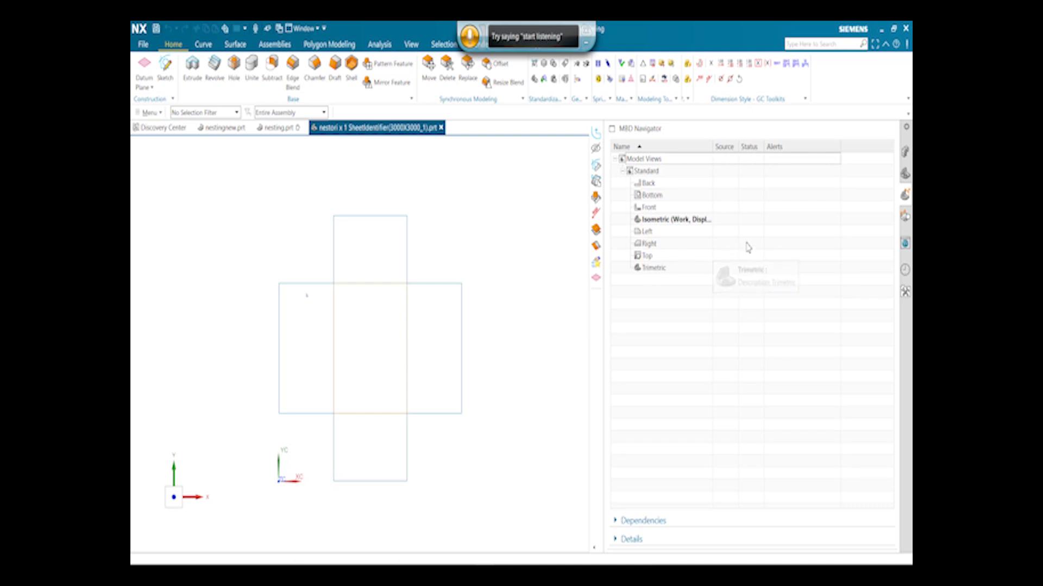
pyautogui.click(905, 217)
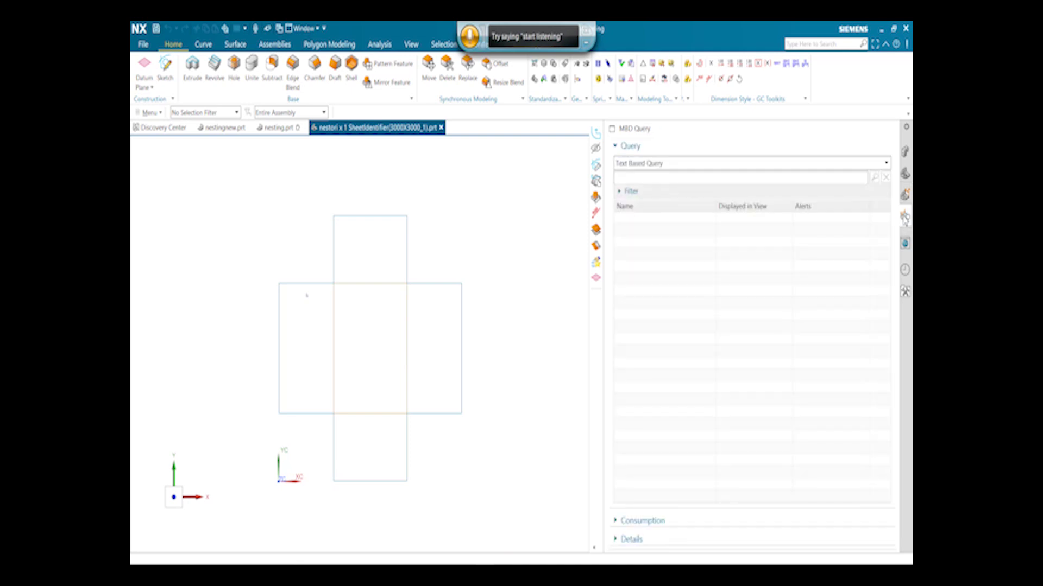
pyautogui.click(904, 194)
pyautogui.doubleClick(662, 215)
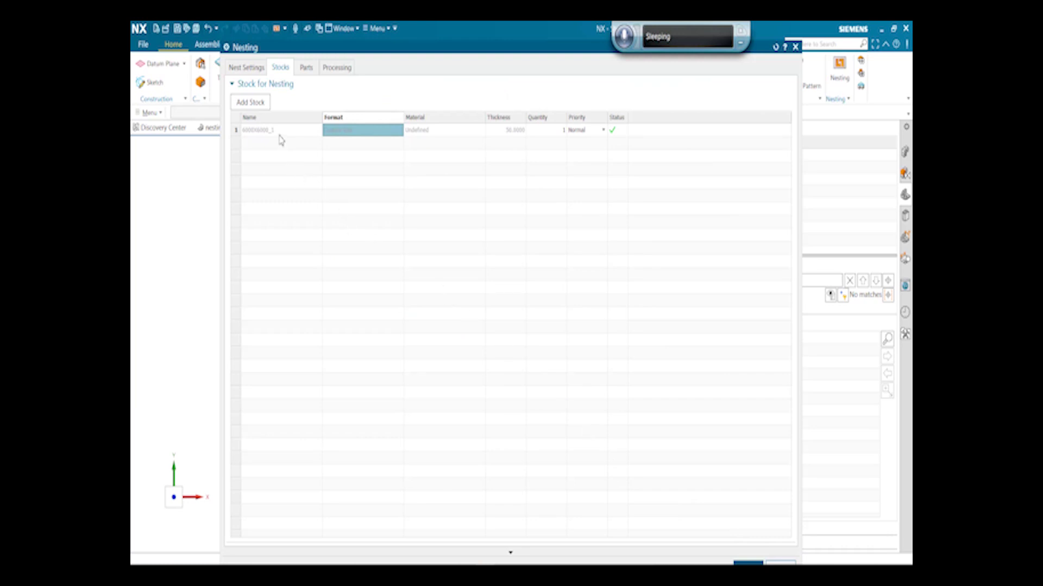
# - Review the 6000X6000_1 results: six parts nested, two unplaced, 7.3255% utilization
pyautogui.click(335, 69)
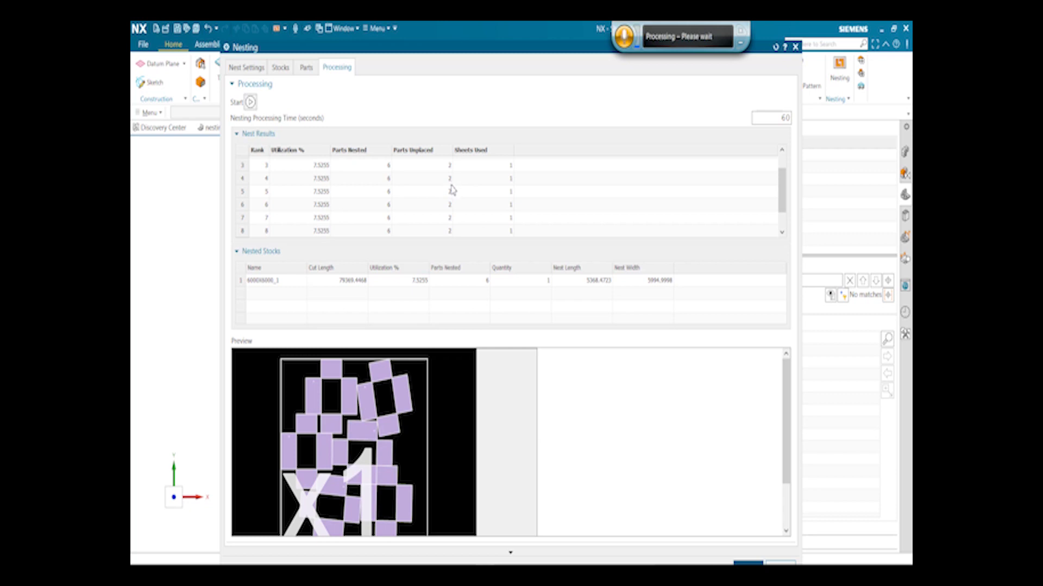
# - Confirm the part quantity of 8, then accept the 6000X6000 nesting result to create its layout part
pyautogui.click(306, 67)
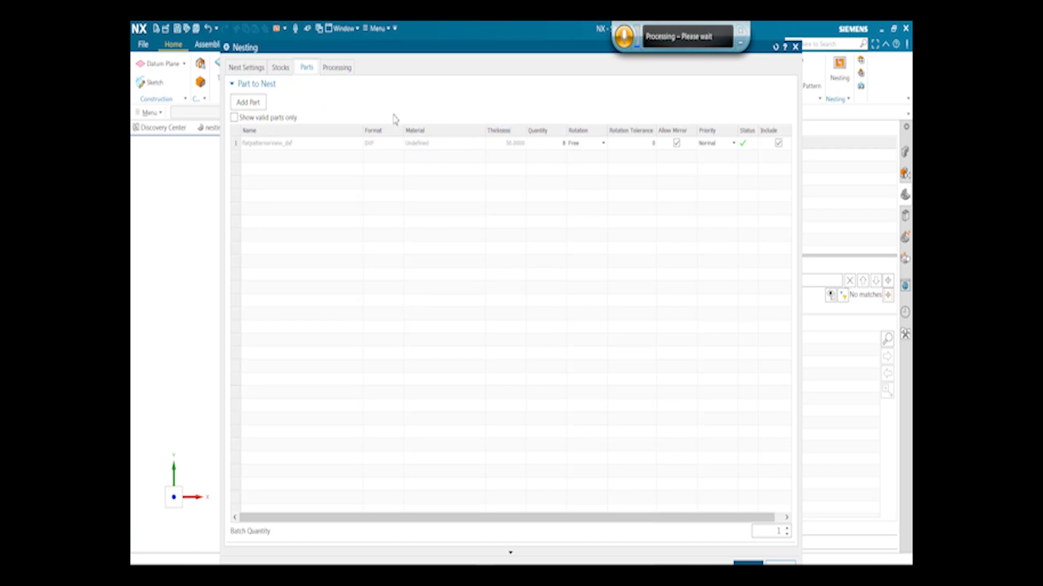
pyautogui.click(338, 68)
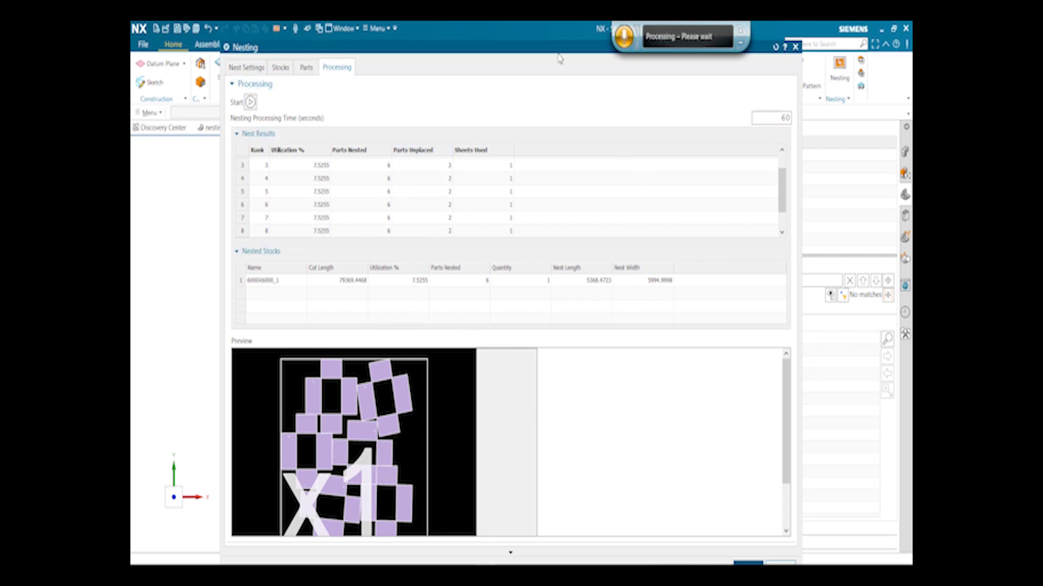
pyautogui.moveTo(554, 47); pyautogui.dragTo(544, 28)
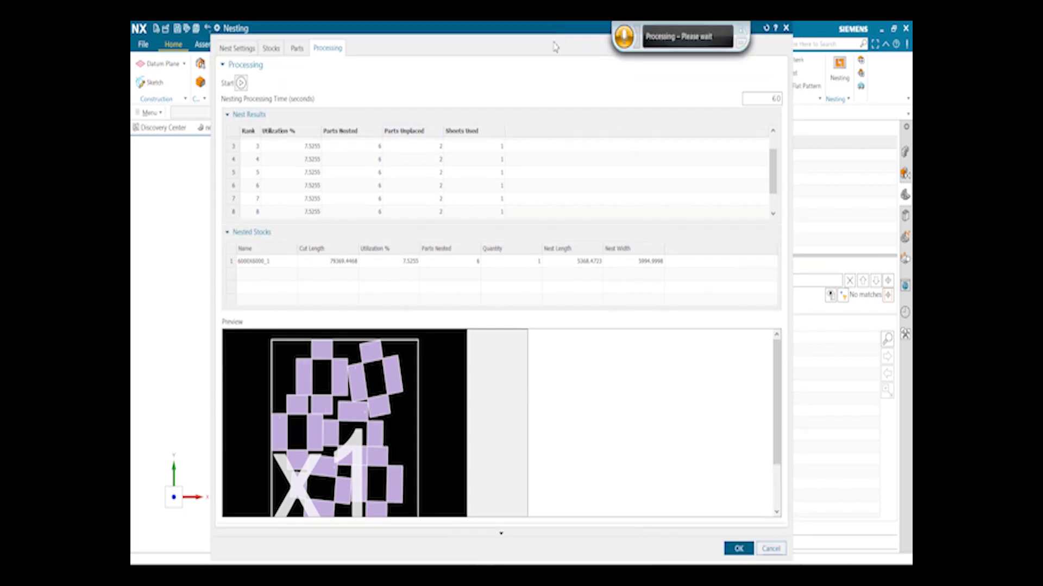
pyautogui.click(739, 550)
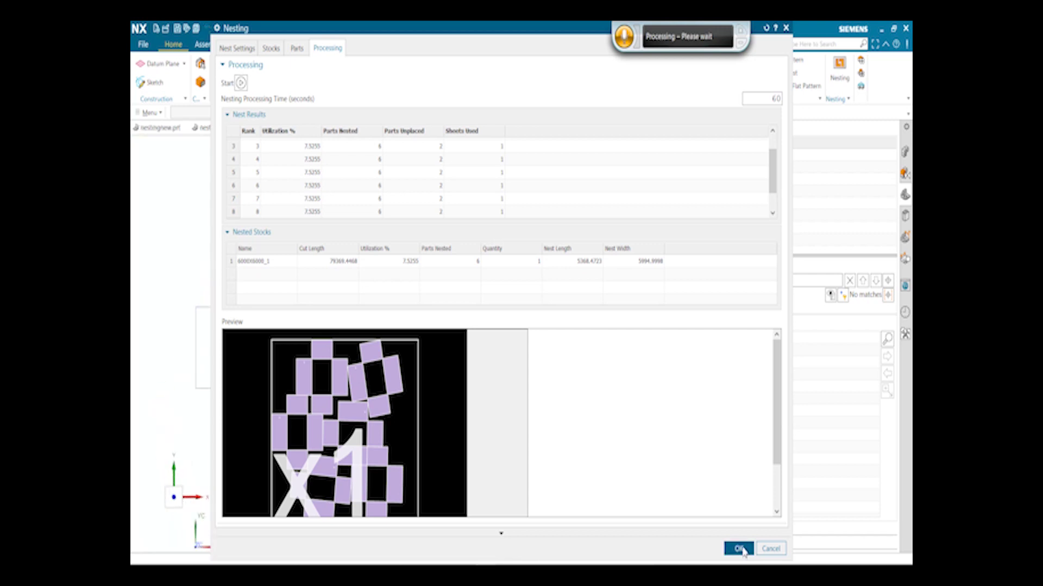
pyautogui.click(739, 549)
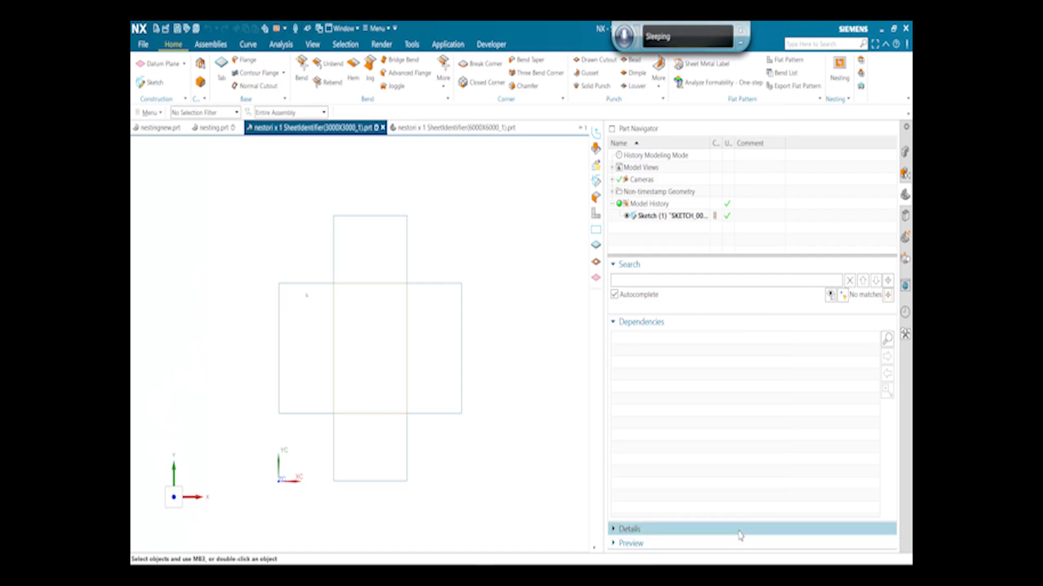
# - Switch to the 6000X6000_1 nested layout part and zoom in on the arranged flat patterns
pyautogui.click(466, 131)
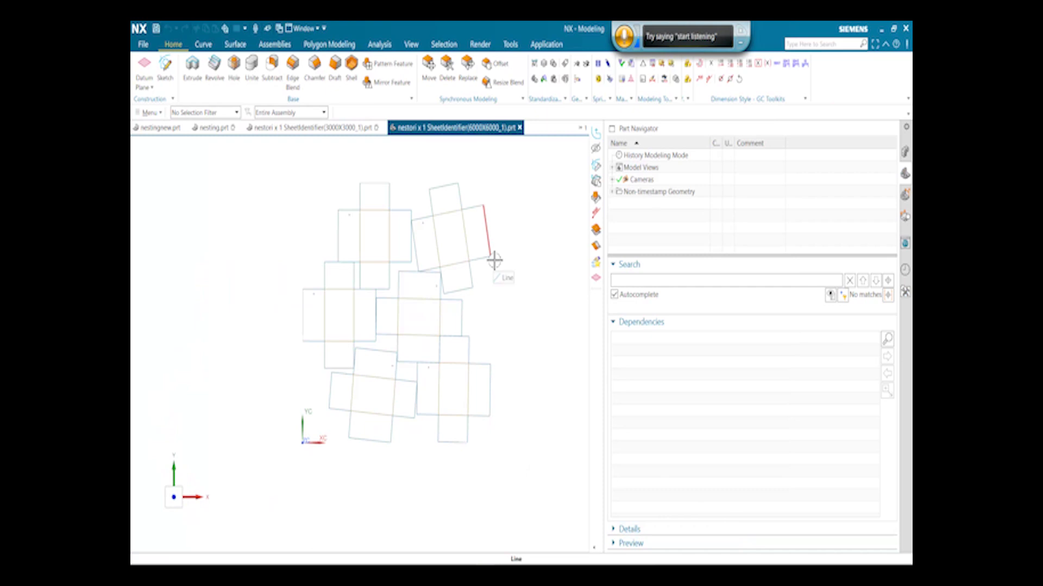
pyautogui.scroll(1, 493, 261)
pyautogui.scroll(-1, 501, 264)
pyautogui.scroll(1, 482, 250)
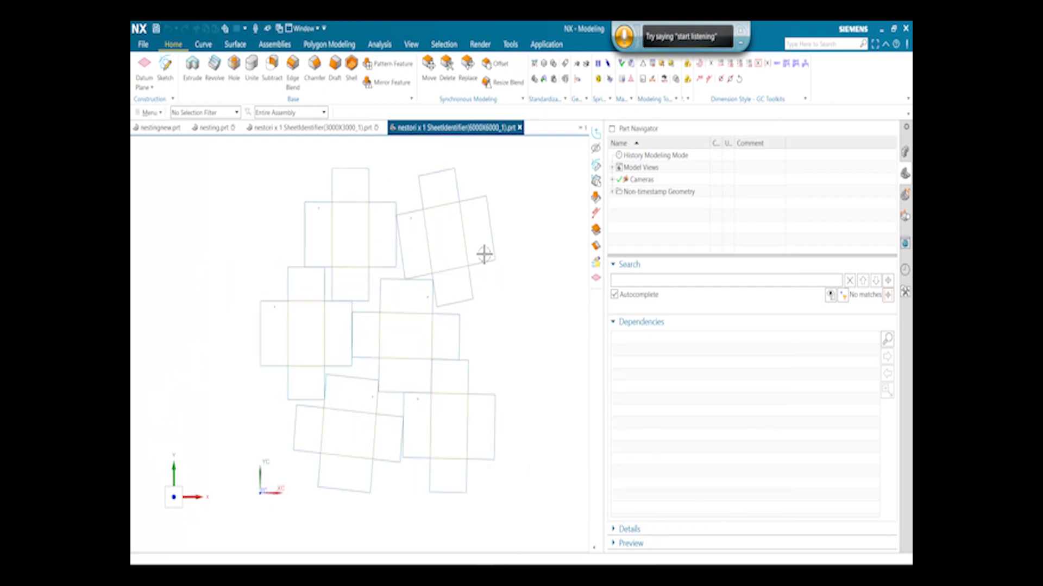